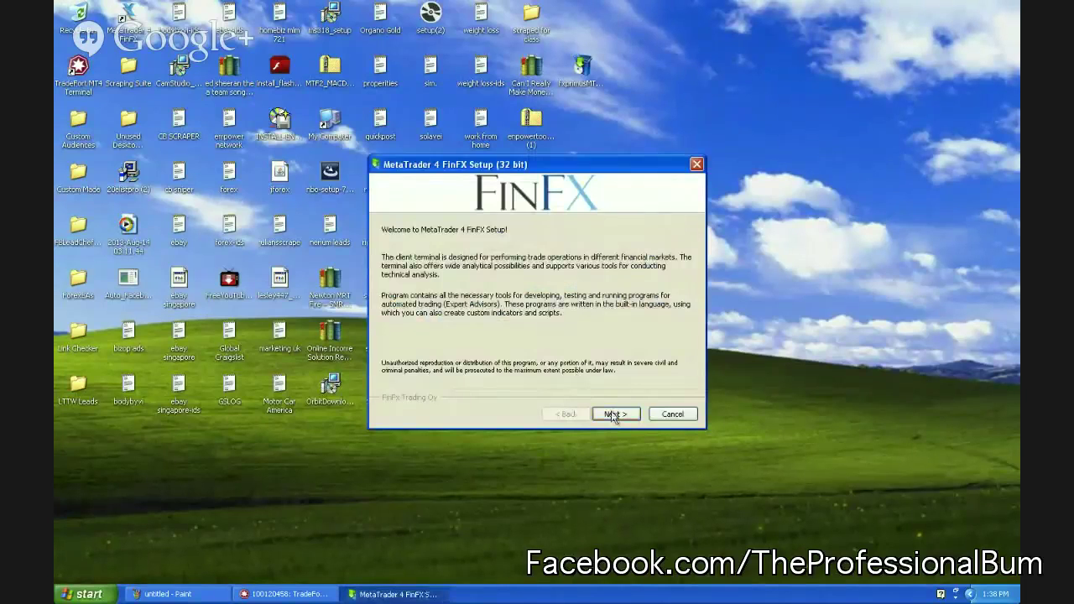
- Accept the licence and install MetaTrader 4 FinFX into C:\Program Files\MetaTrader 4 FinFX with default options
{"action": "left_click", "coordinate": [614, 414]}
{"action": "left_click", "coordinate": [486, 380]}
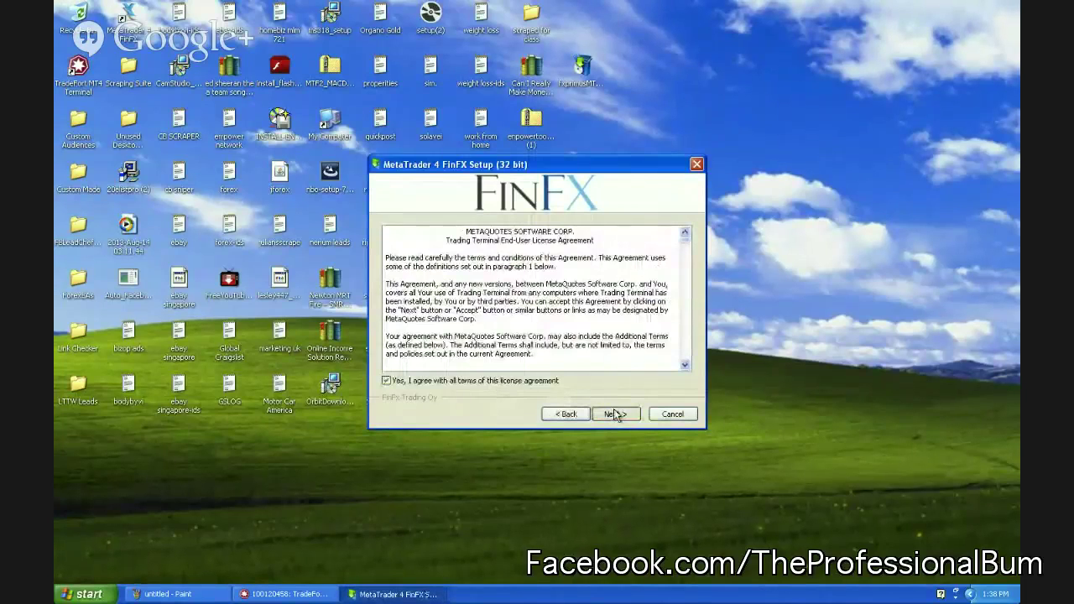
{"action": "left_click", "coordinate": [613, 414]}
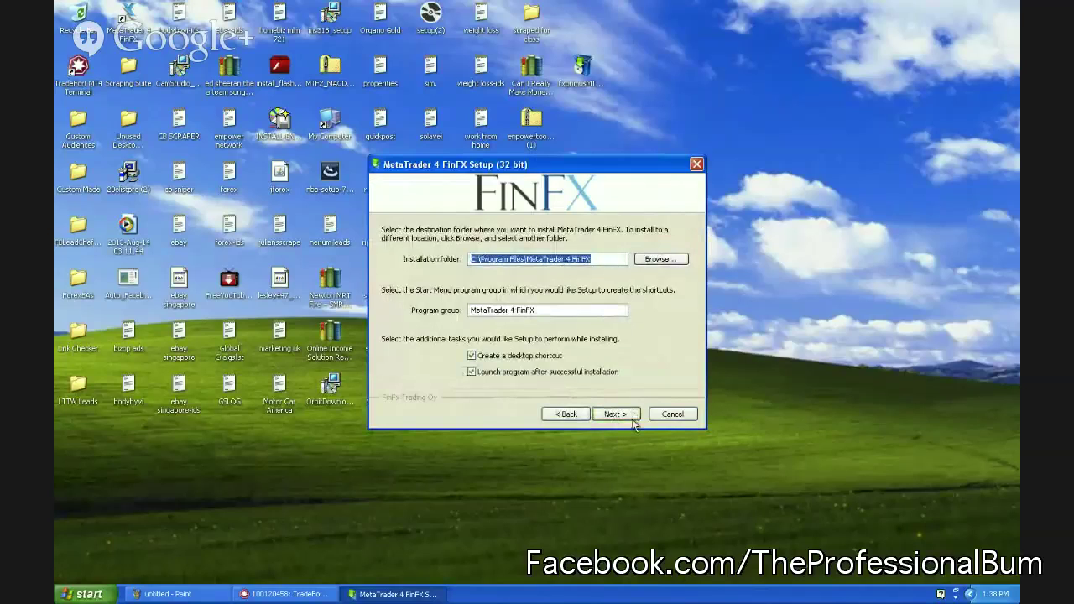
{"action": "left_click", "coordinate": [634, 420]}
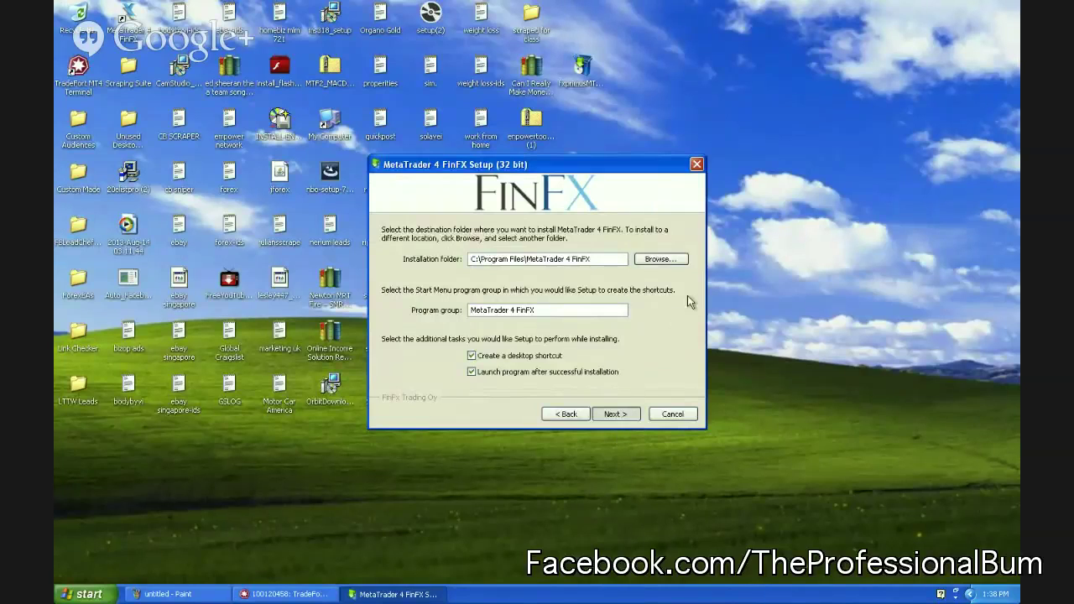
{"action": "key", "text": "Return"}
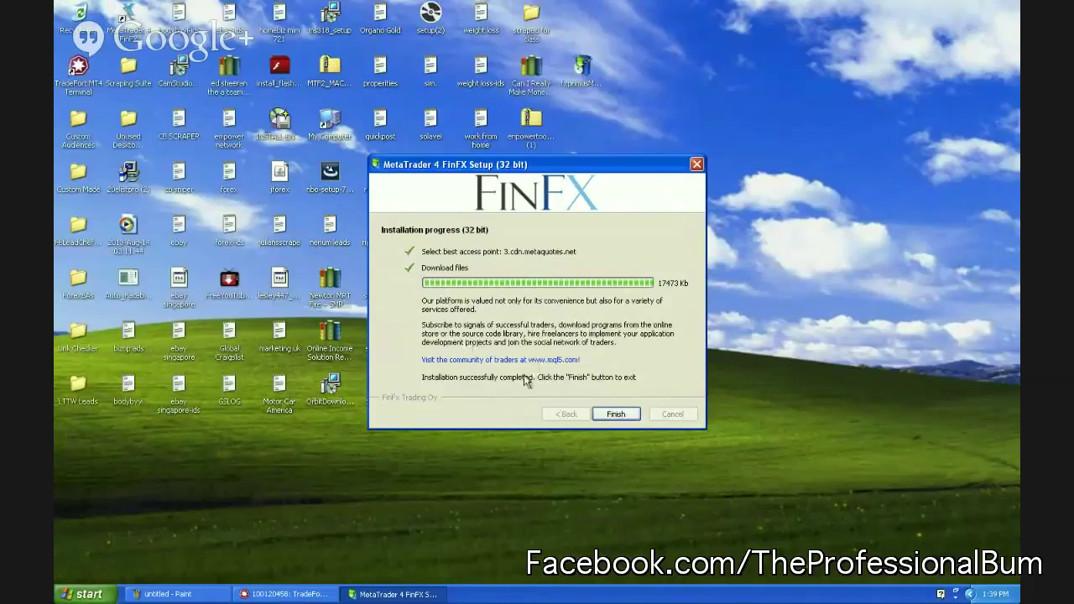
{"action": "left_click", "coordinate": [617, 414]}
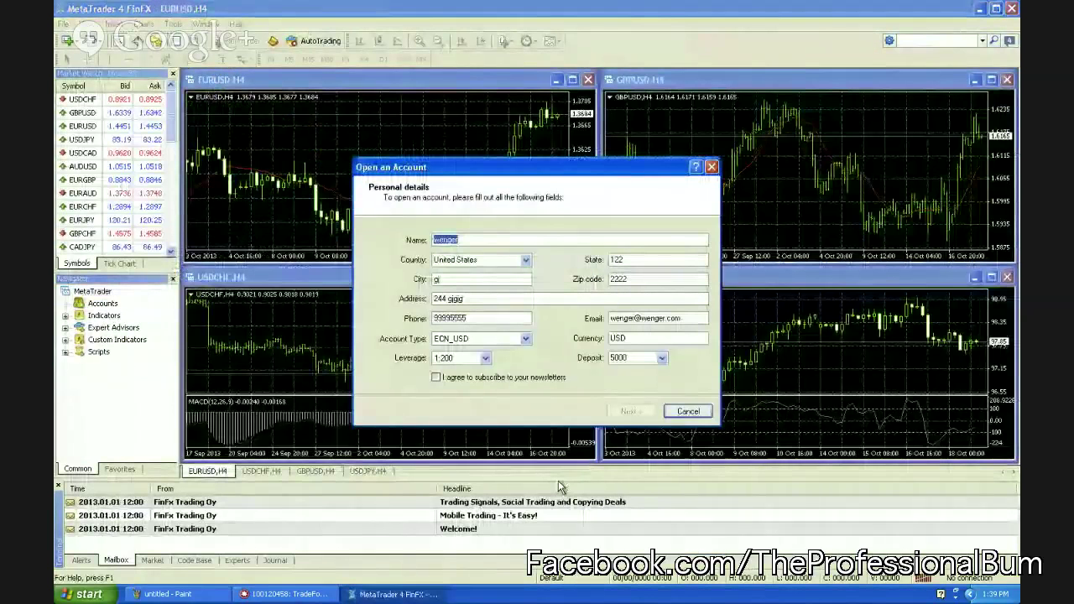
- Open a newsletter-subscribed ECN_USD demo account (5000 deposit, 1:200) on the FinFX-Demo server
{"action": "left_click", "coordinate": [530, 382]}
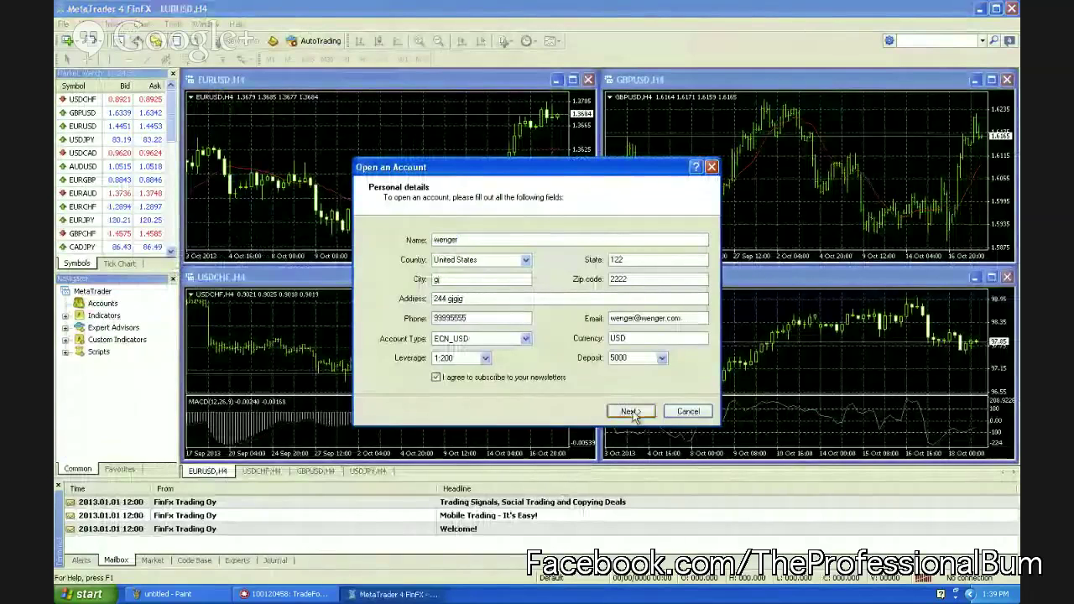
{"action": "left_click", "coordinate": [631, 412]}
{"action": "left_click", "coordinate": [684, 378]}
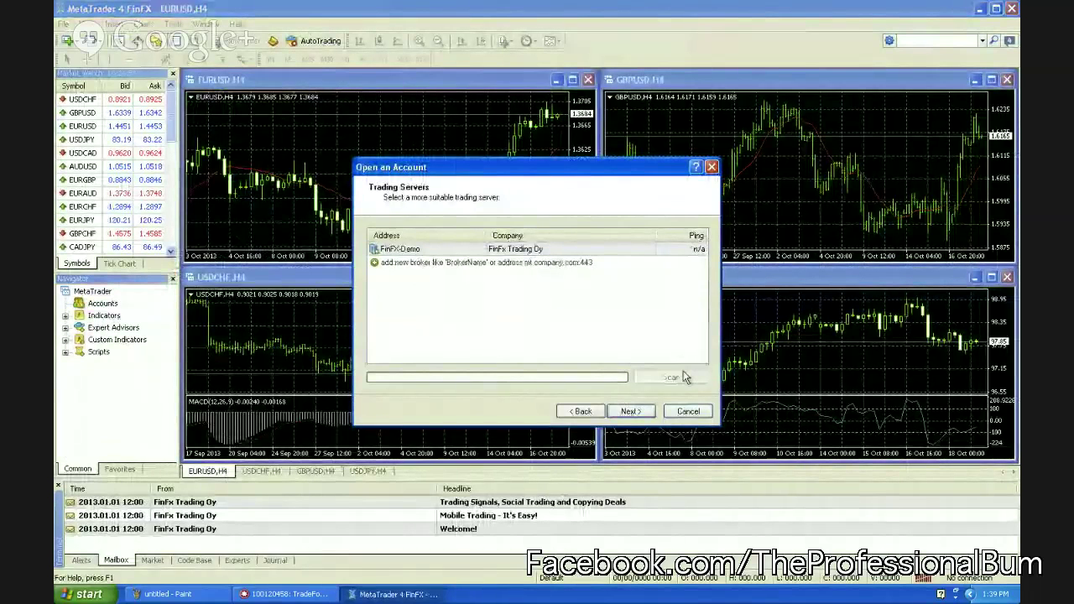
{"action": "left_click", "coordinate": [632, 415]}
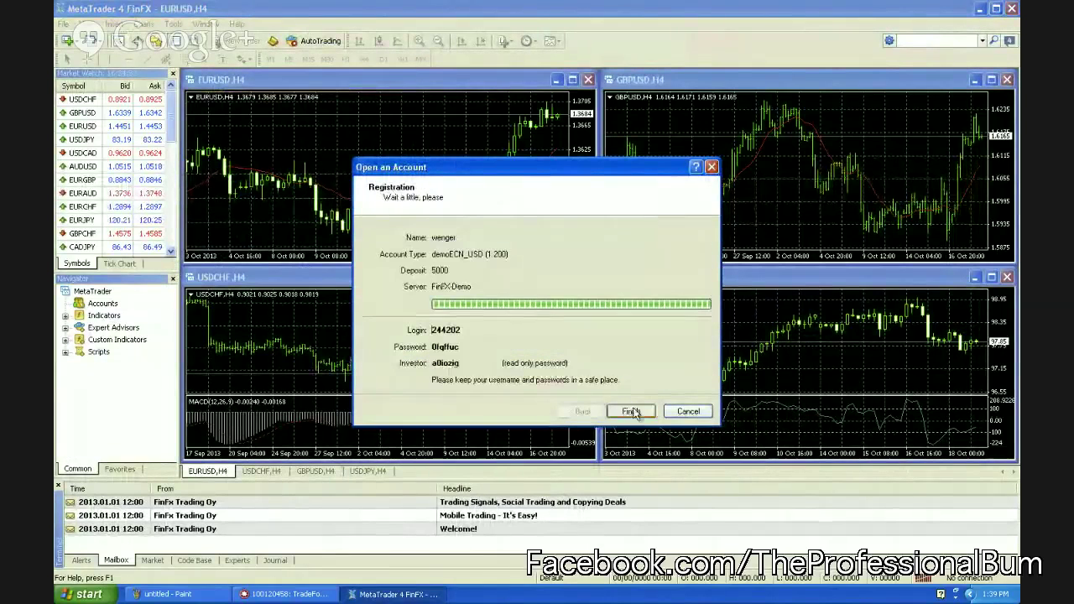
{"action": "left_click", "coordinate": [638, 410]}
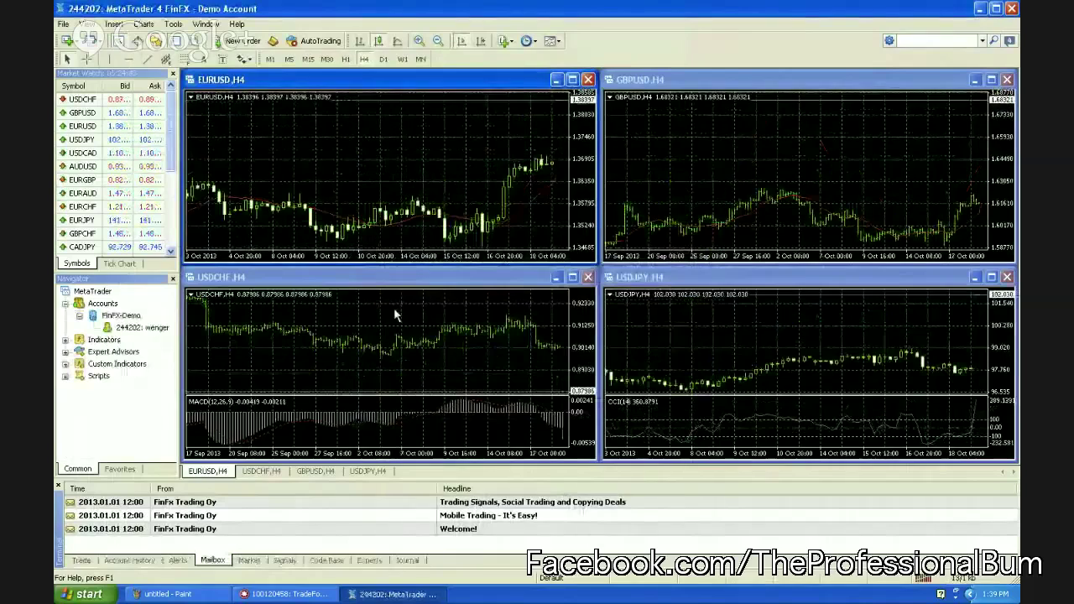
- Expand Indicators, Custom Indicators and Scripts in the Navigator, then close the MetaTrader terminal
{"action": "left_click", "coordinate": [65, 340]}
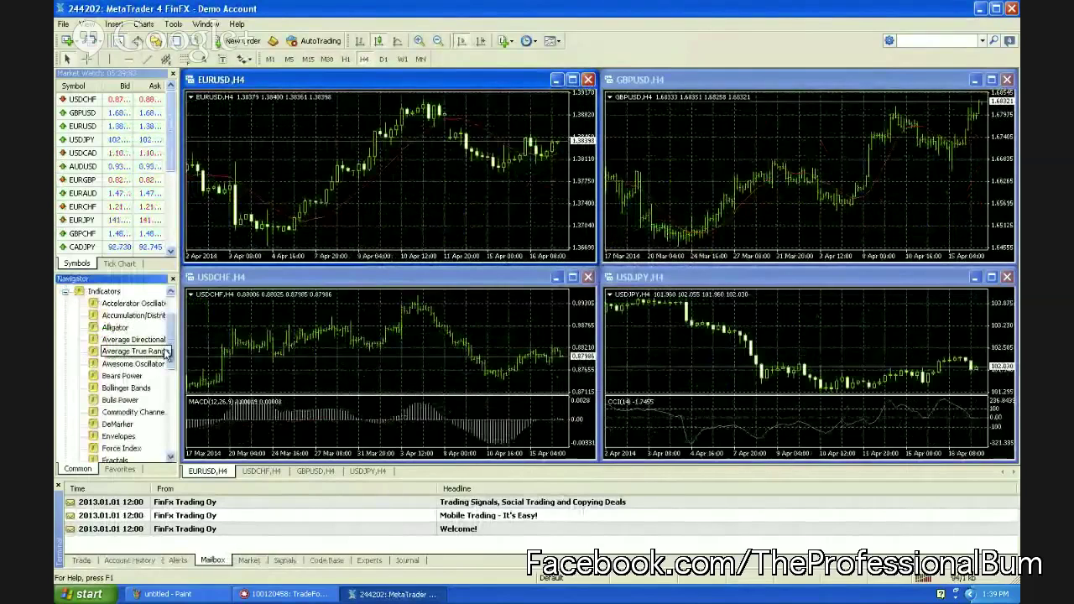
{"action": "scroll", "coordinate": [167, 395], "scroll_direction": "down", "scroll_amount": 3}
{"action": "scroll", "coordinate": [167, 394], "scroll_direction": "down", "scroll_amount": 3}
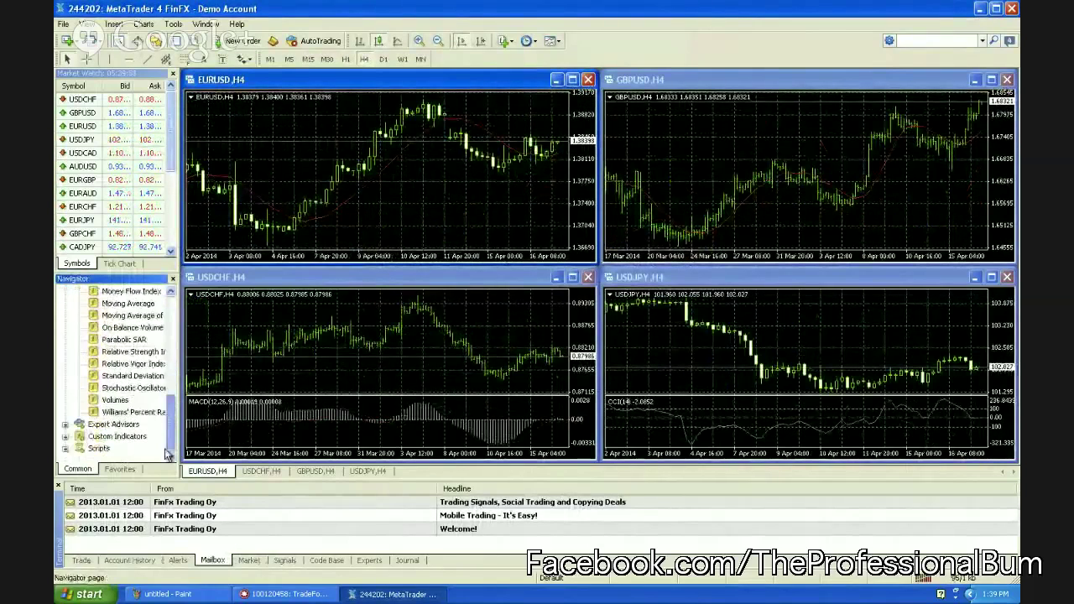
{"action": "left_click", "coordinate": [66, 437]}
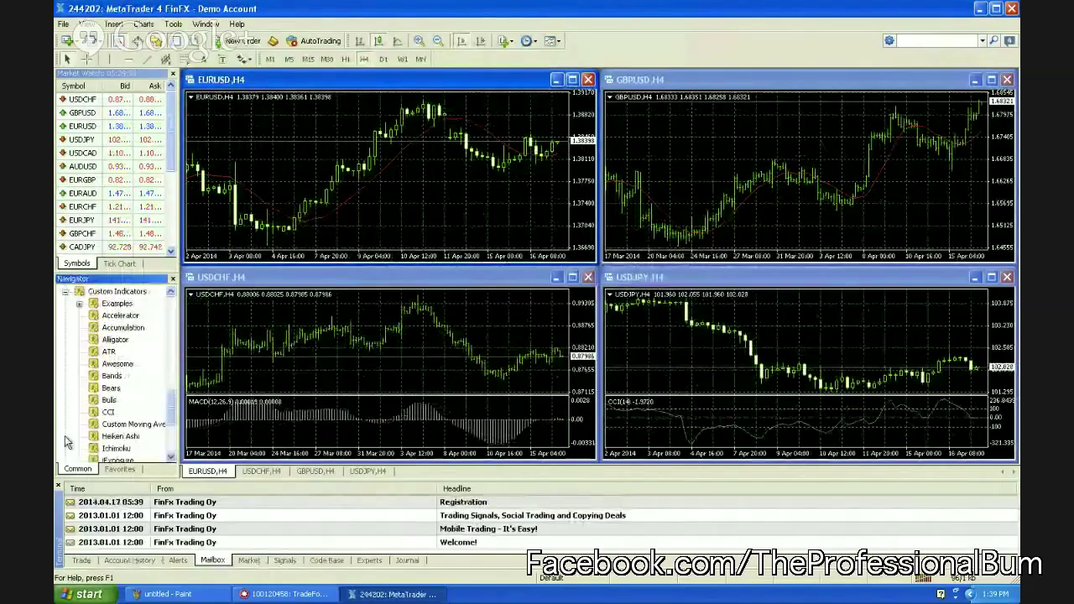
{"action": "scroll", "coordinate": [67, 443], "scroll_direction": "down", "scroll_amount": 3}
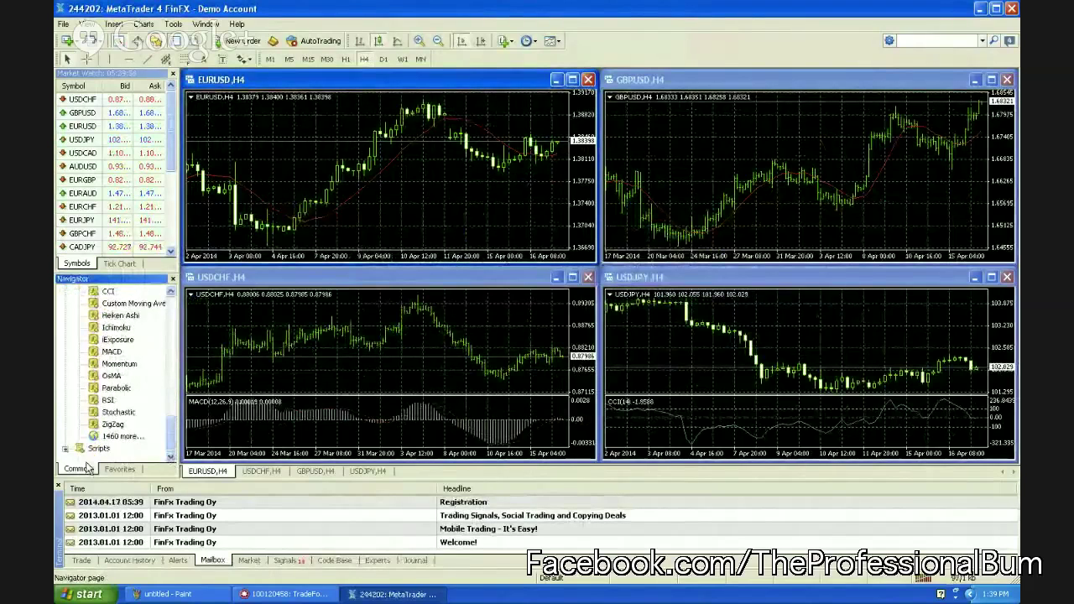
{"action": "left_click", "coordinate": [66, 449]}
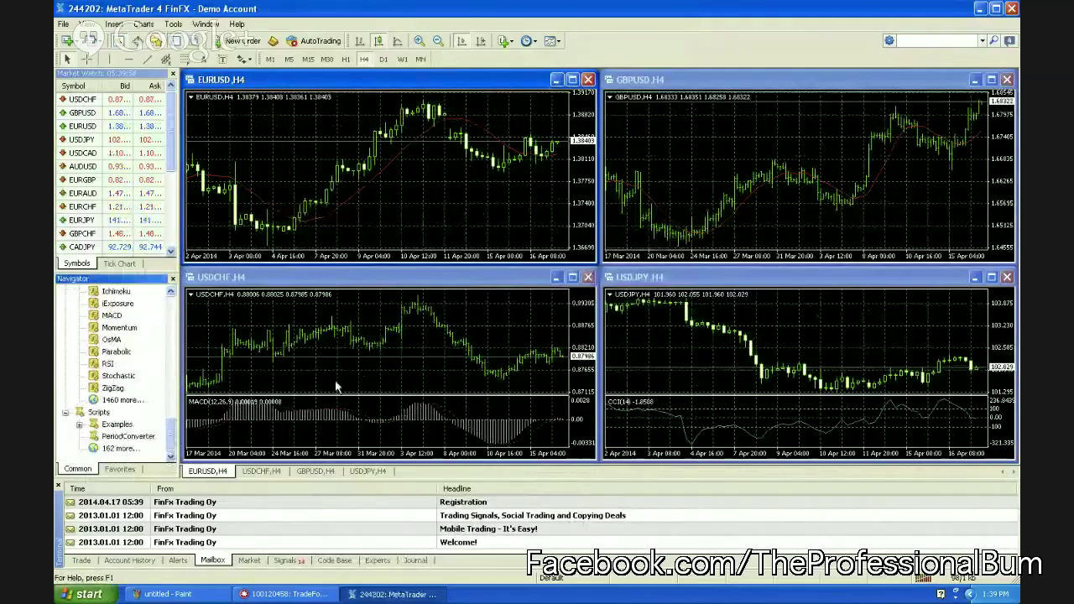
{"action": "left_click", "coordinate": [1012, 9]}
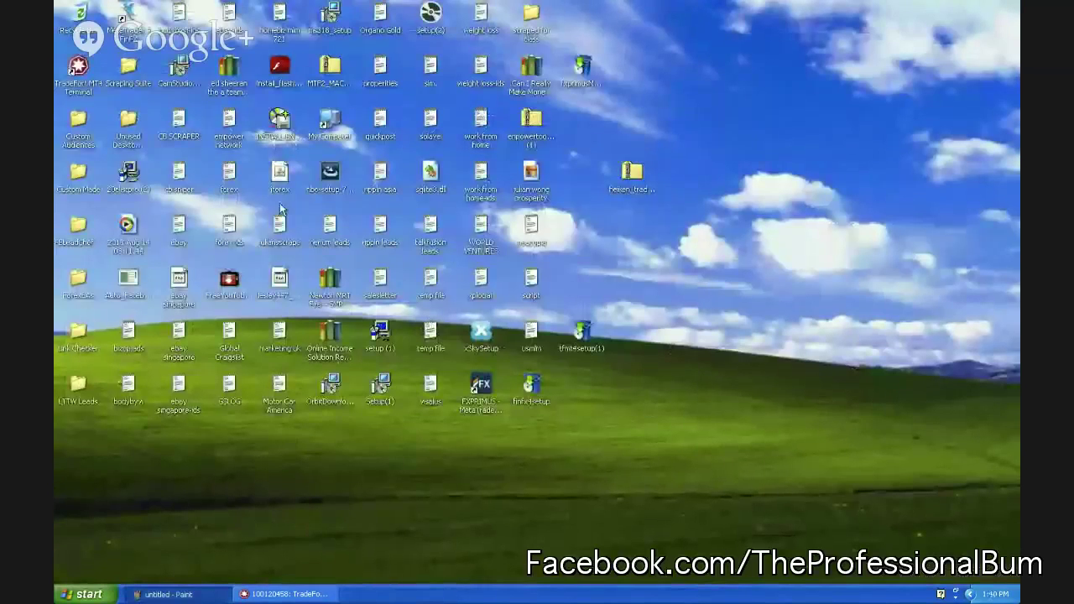
- Browse My Computer > Local Disk (C:) > Program Files to the MetaTrader 4 FinFX folder
{"action": "left_click", "coordinate": [342, 128]}
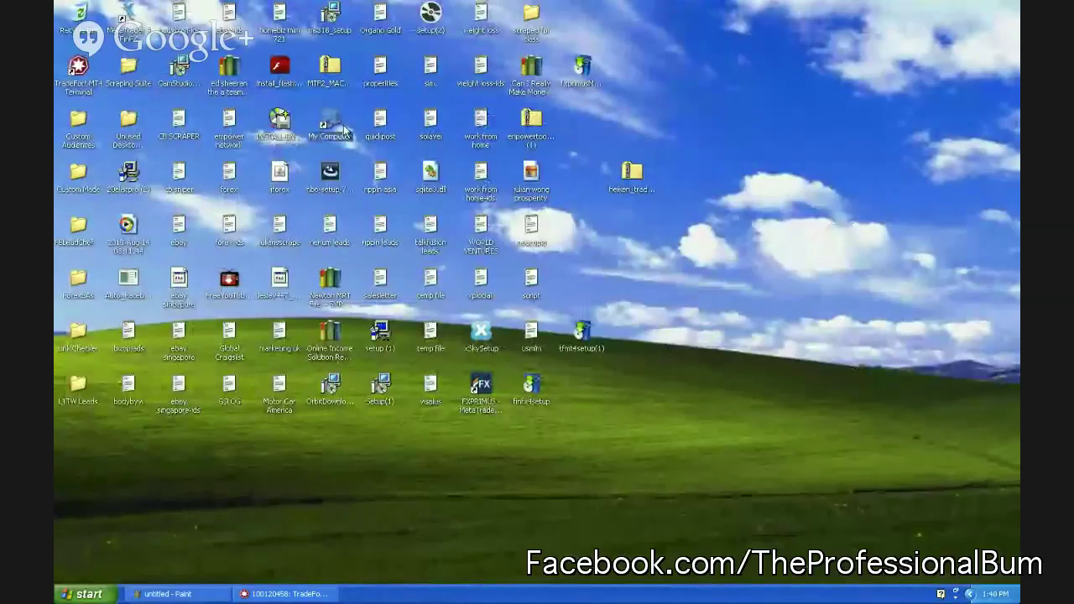
{"action": "double_click", "coordinate": [342, 127]}
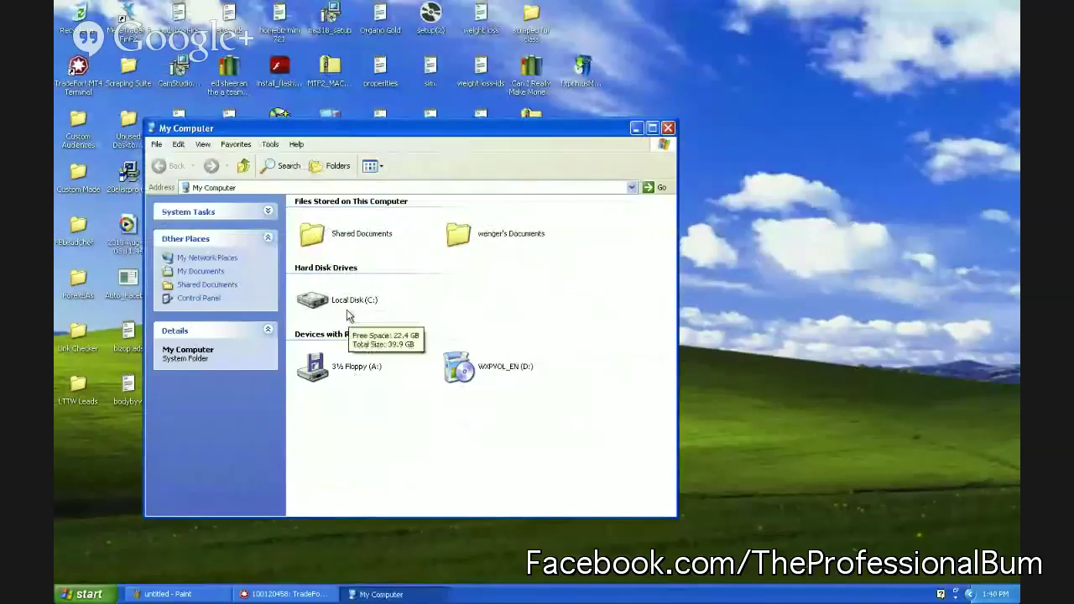
{"action": "double_click", "coordinate": [349, 316]}
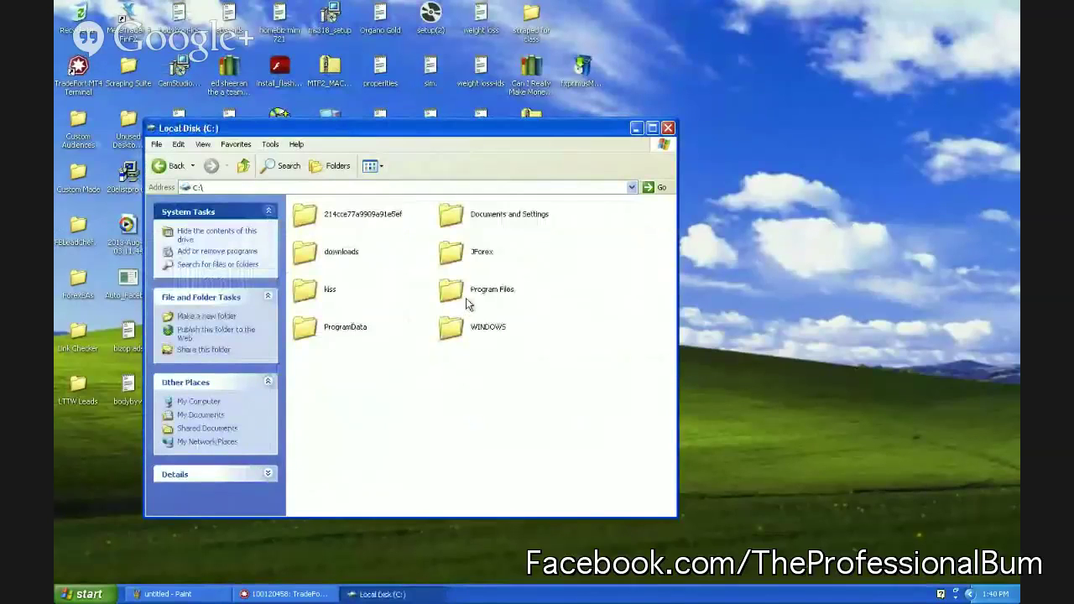
{"action": "double_click", "coordinate": [466, 298]}
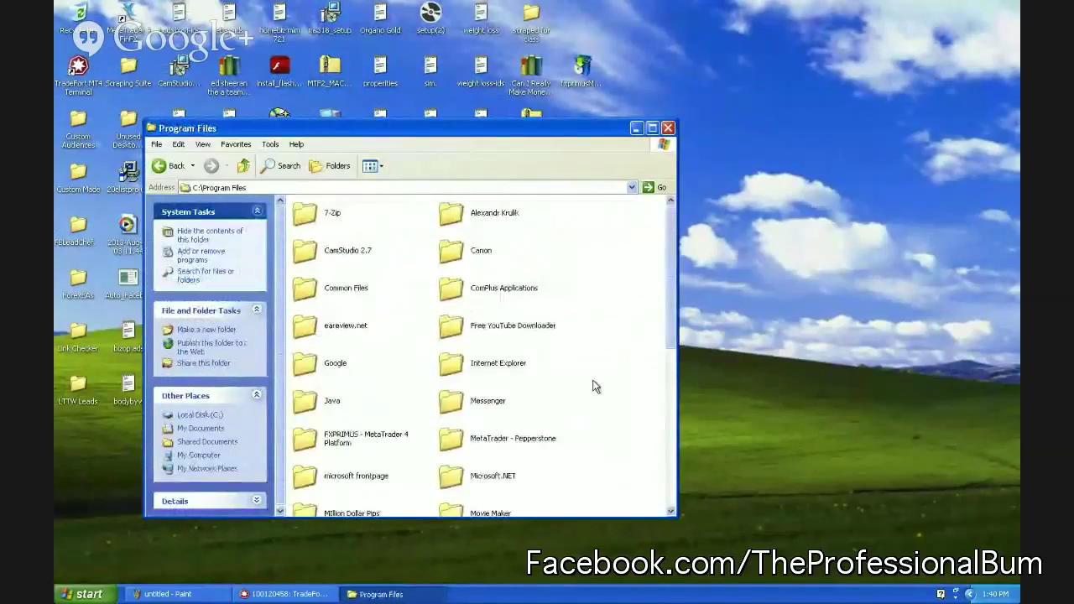
{"action": "left_click_drag", "start_coordinate": [670, 261], "coordinate": [659, 426]}
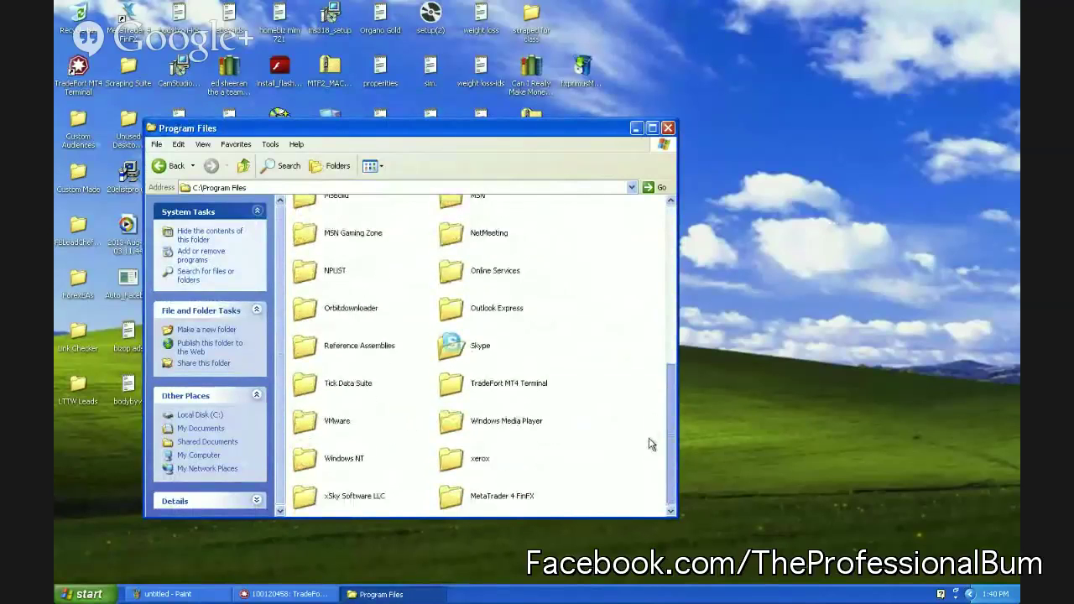
{"action": "double_click", "coordinate": [464, 499]}
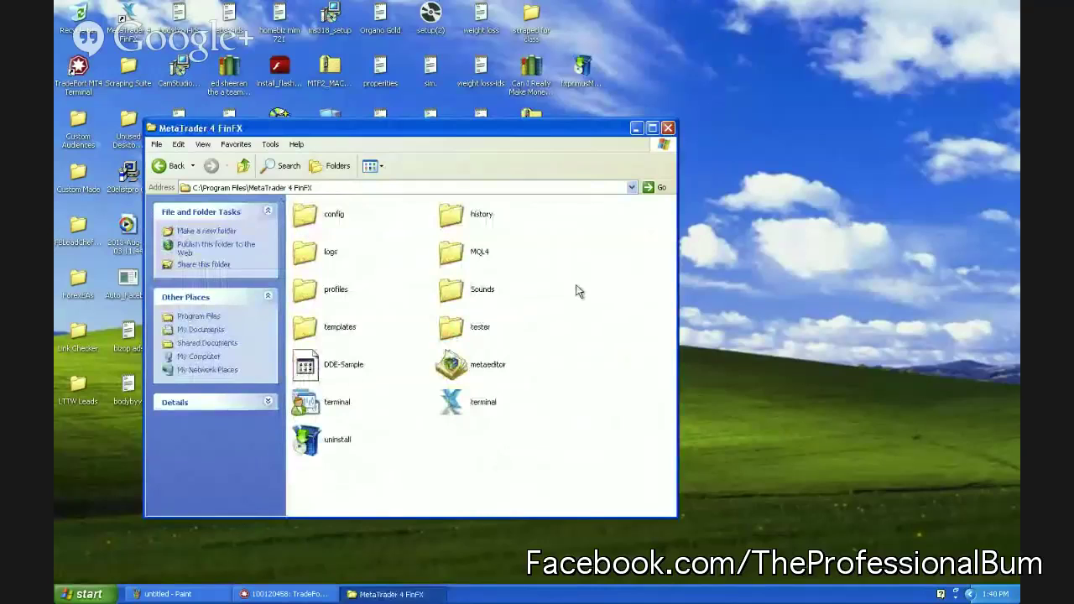
{"action": "left_click_drag", "start_coordinate": [556, 132], "coordinate": [469, 142]}
- Copy heiken_trader_forexpipmaker.tpl from the zip's templates folder into MetaTrader's templates folder
{"action": "double_click", "coordinate": [633, 171]}
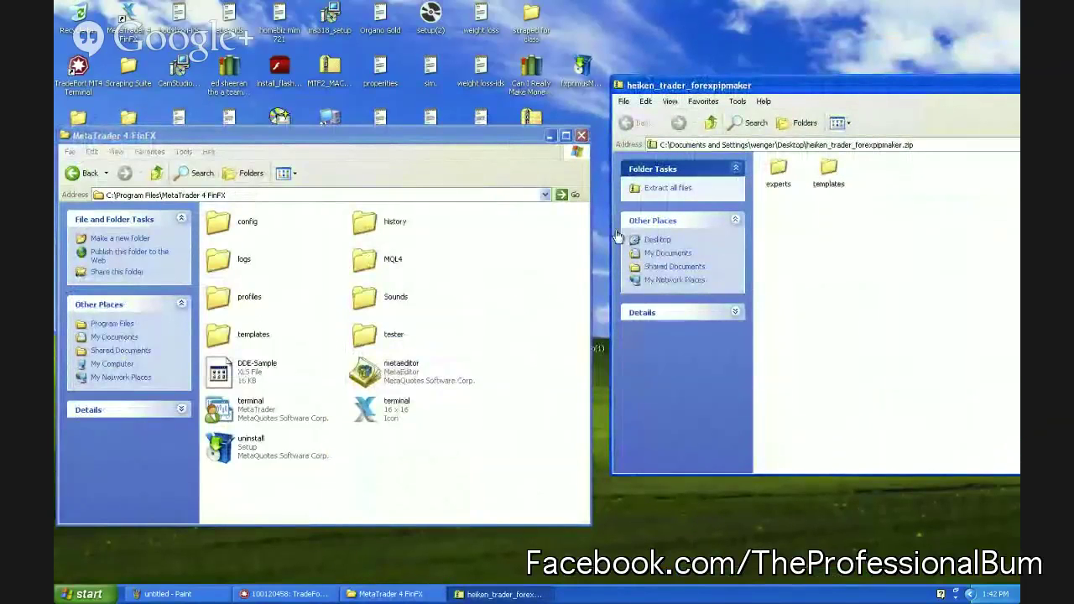
{"action": "double_click", "coordinate": [225, 337]}
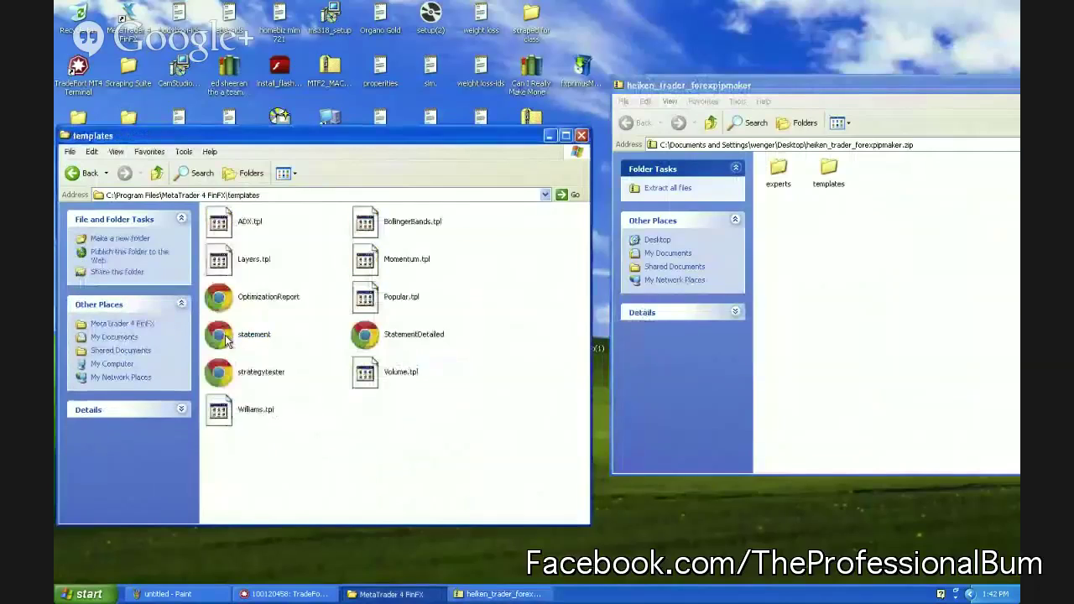
{"action": "double_click", "coordinate": [819, 170]}
{"action": "left_click_drag", "start_coordinate": [796, 192], "coordinate": [487, 430]}
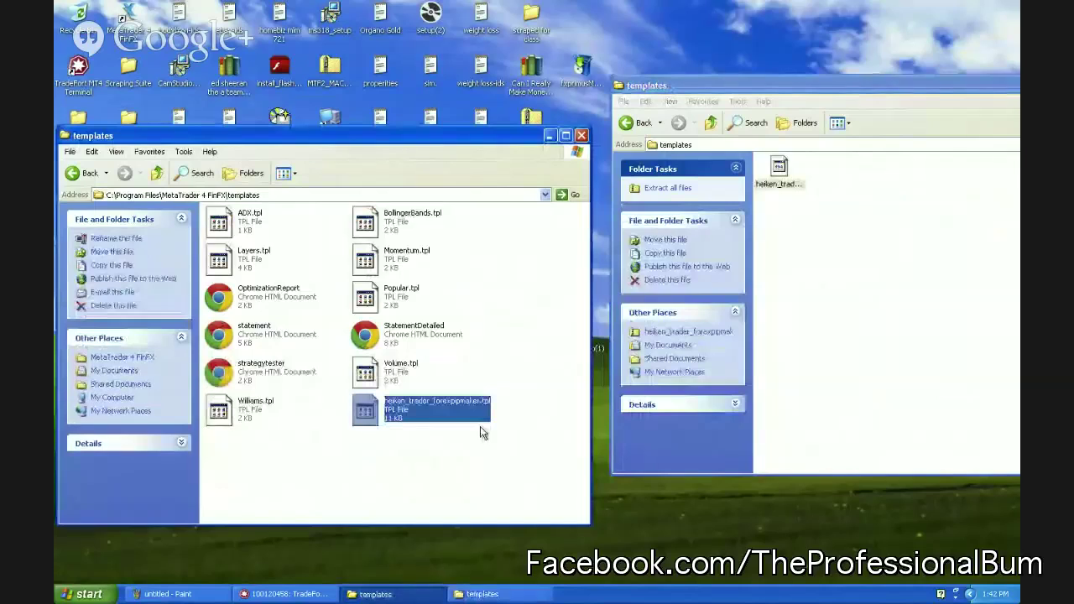
{"action": "left_click", "coordinate": [167, 173]}
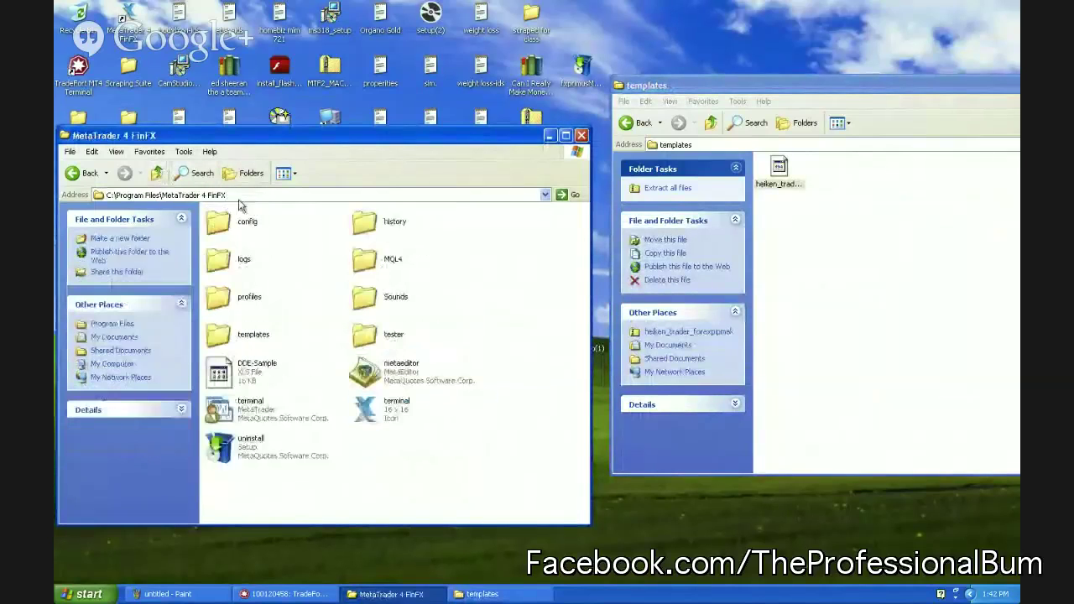
- Open the zip's experts\indicators folder alongside MetaTrader's MQL4\Indicators folder
{"action": "left_click", "coordinate": [710, 123]}
{"action": "left_click", "coordinate": [783, 171]}
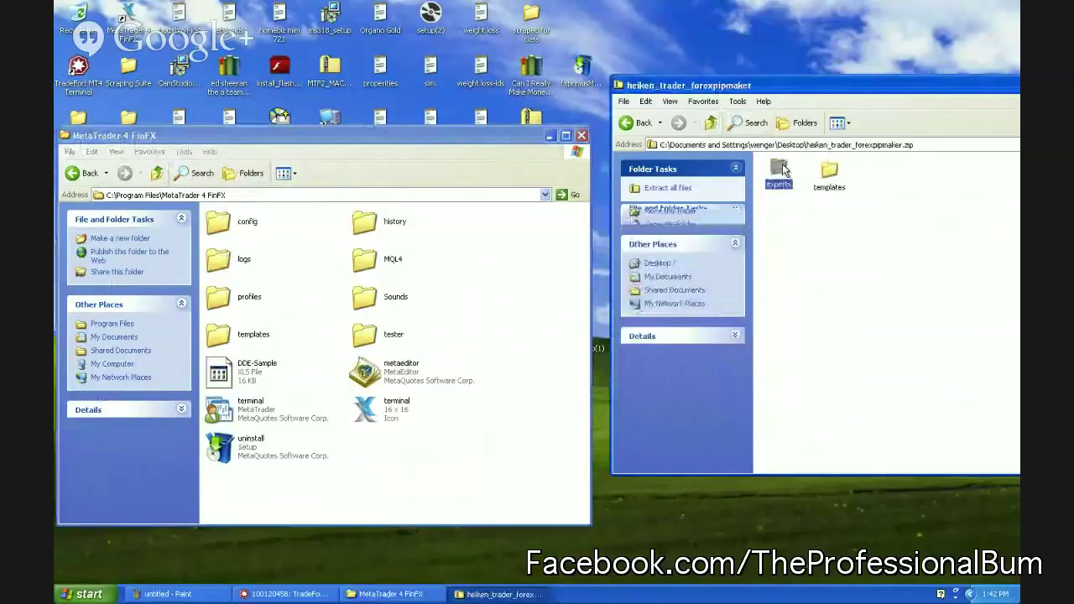
{"action": "double_click", "coordinate": [782, 170]}
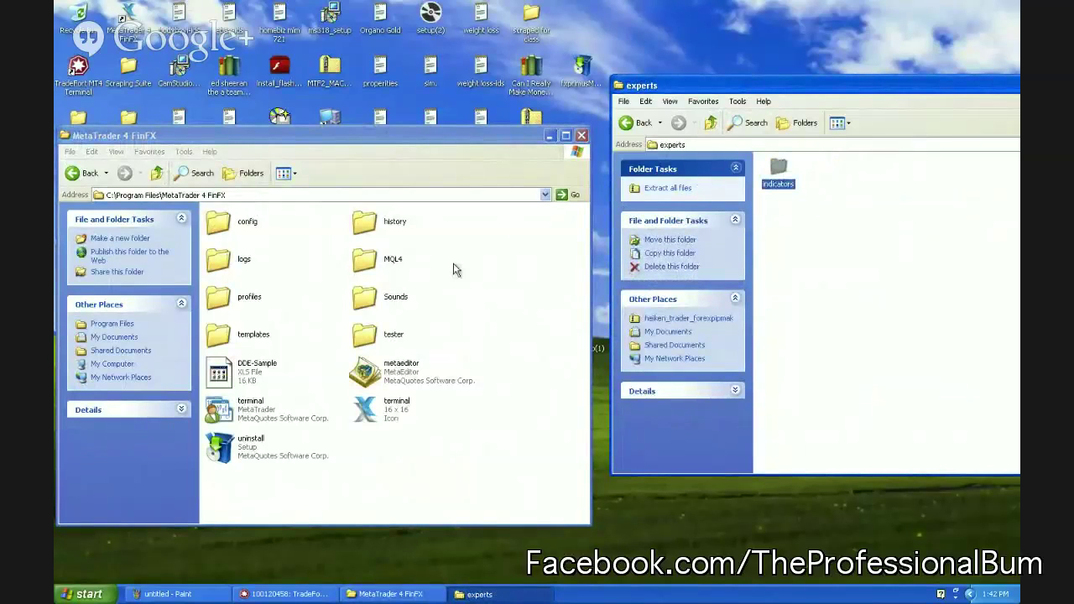
{"action": "double_click", "coordinate": [388, 262]}
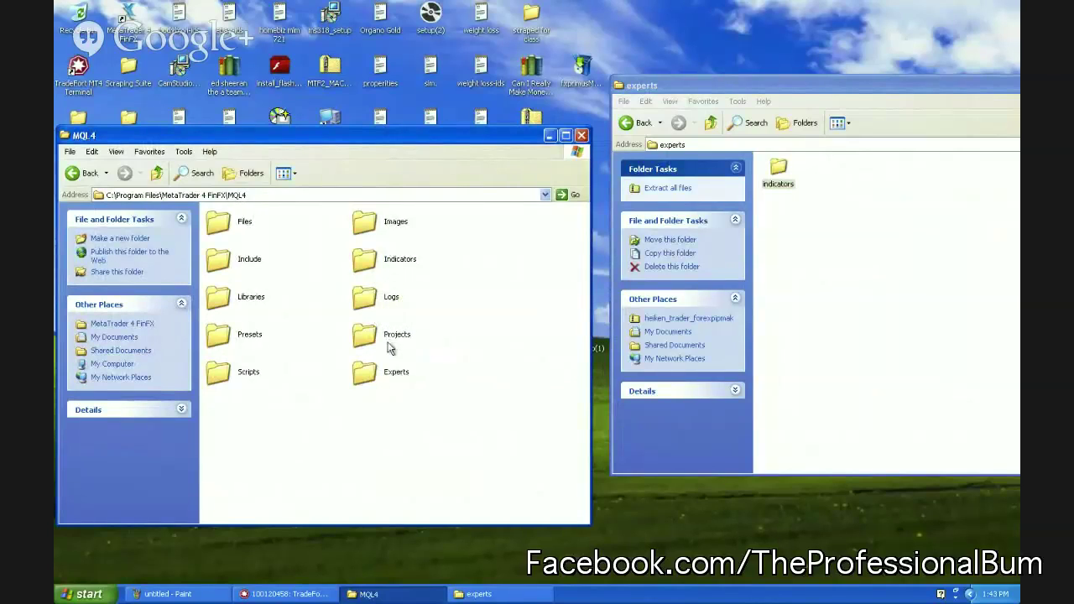
{"action": "double_click", "coordinate": [780, 172]}
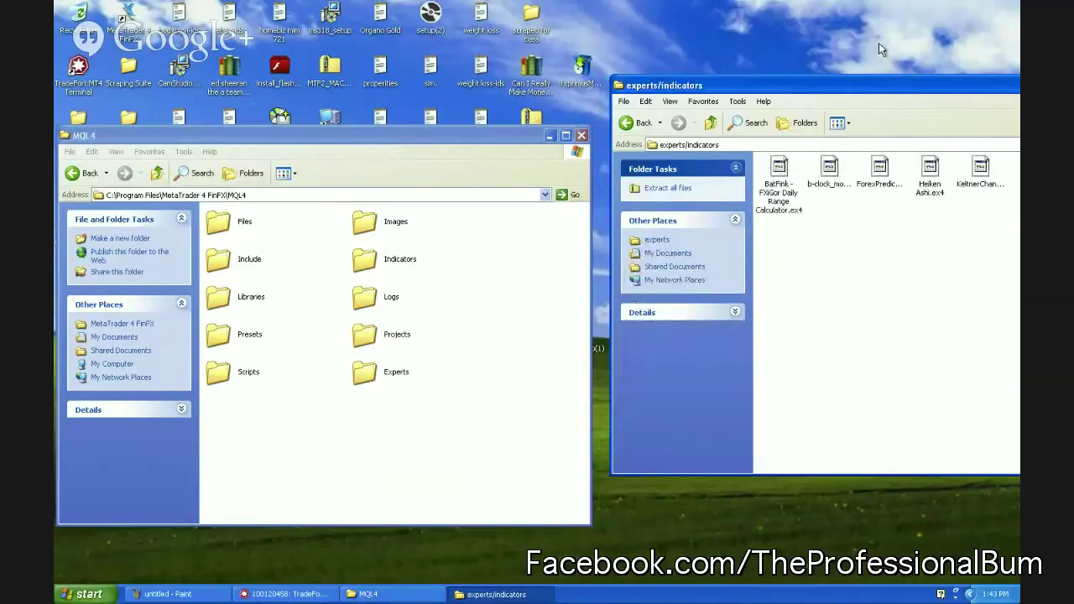
{"action": "left_click_drag", "start_coordinate": [883, 89], "coordinate": [851, 88]}
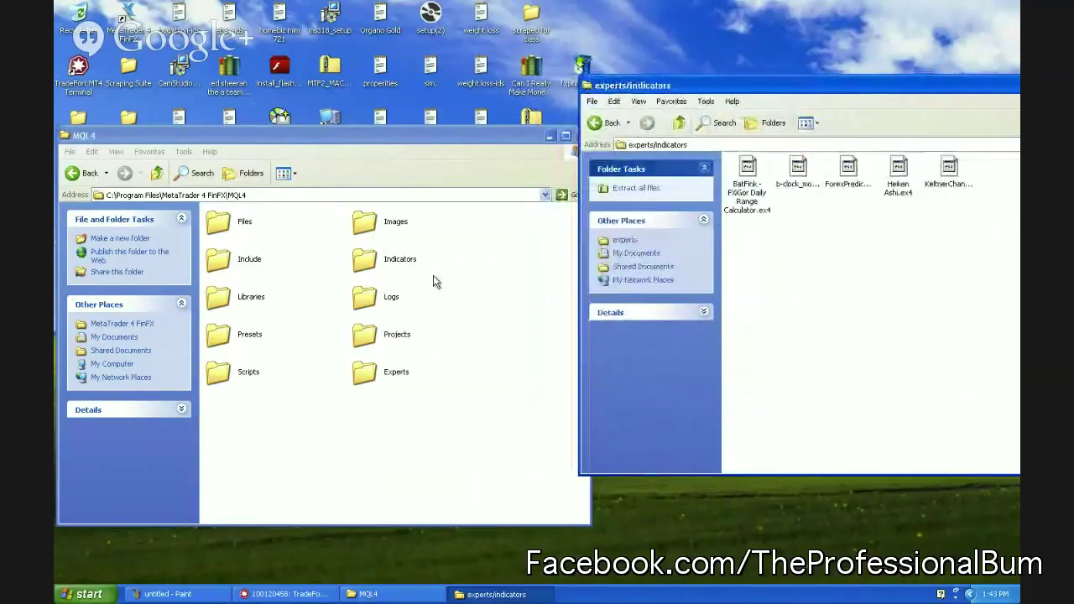
{"action": "double_click", "coordinate": [380, 262]}
- Copy the zip's indicator files into MQL4\Indicators without replacing the existing Heiken Ashi.ex4
{"action": "left_click_drag", "start_coordinate": [975, 249], "coordinate": [549, 299]}
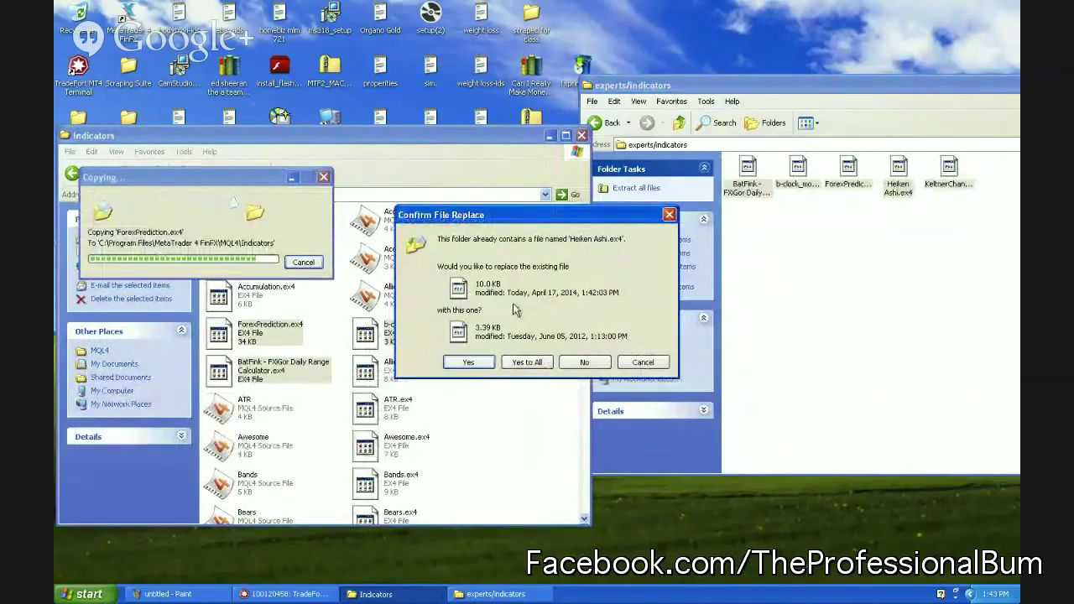
{"action": "left_click", "coordinate": [583, 365]}
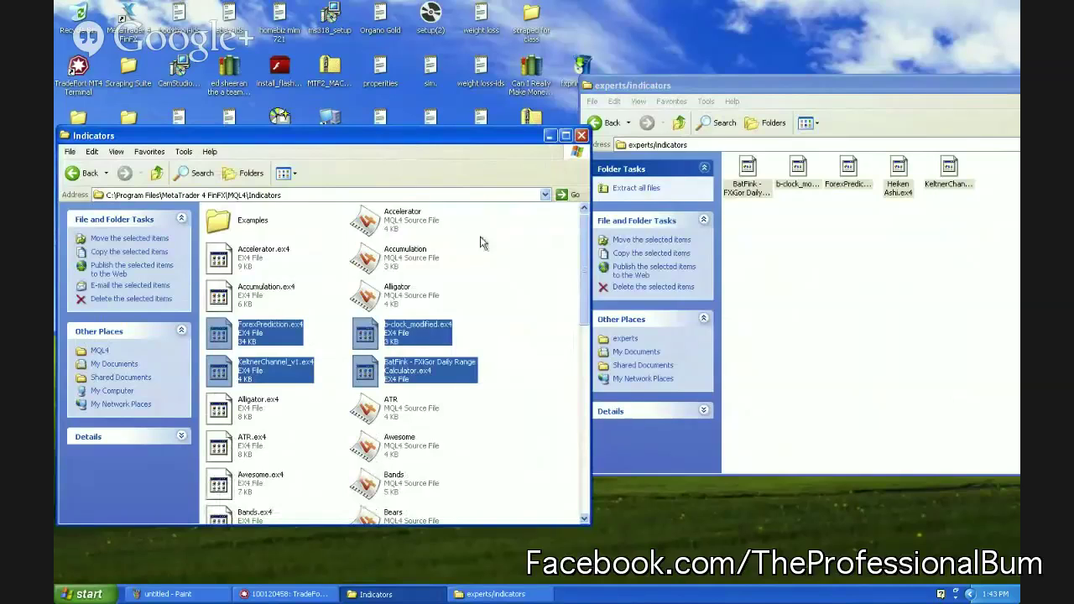
{"action": "left_click_drag", "start_coordinate": [423, 137], "coordinate": [505, 114]}
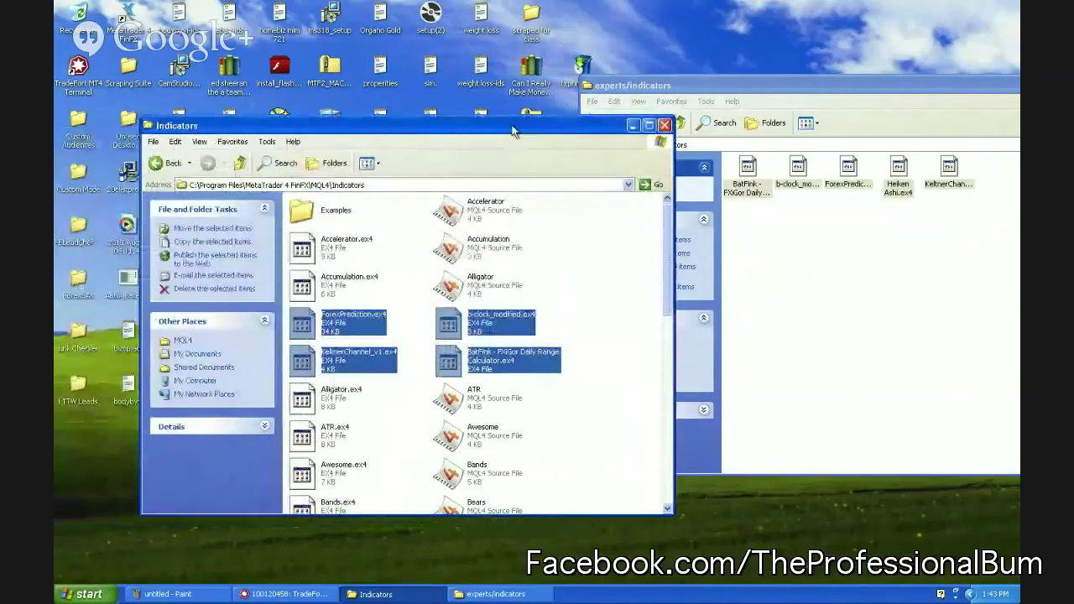
- Close the Indicators window and launch MetaTrader 4 FinFX from the Start menu's All Programs
{"action": "left_click", "coordinate": [665, 112]}
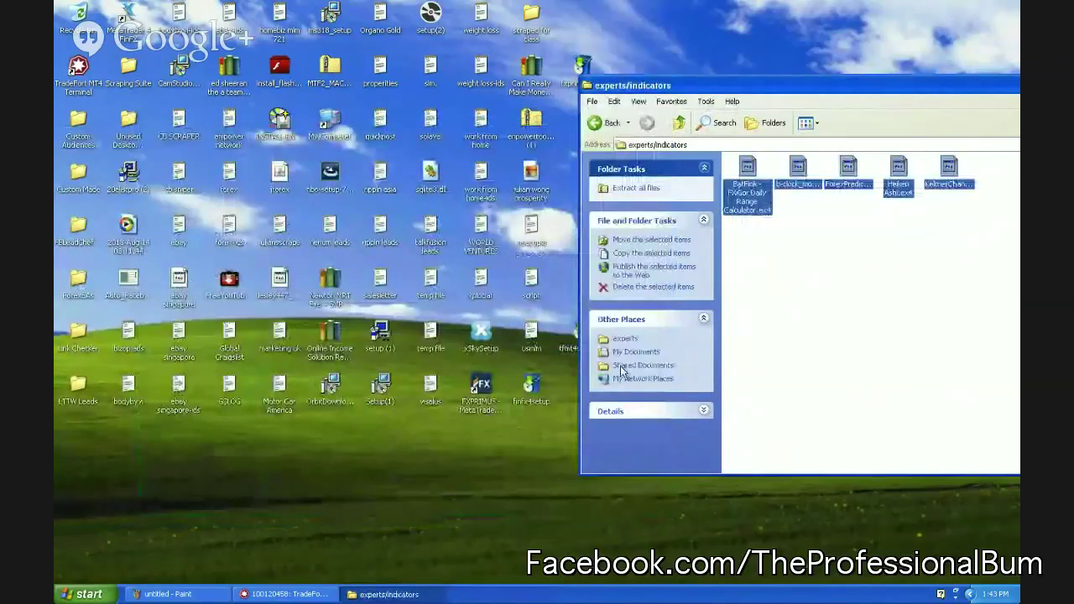
{"action": "left_click_drag", "start_coordinate": [775, 90], "coordinate": [972, 86]}
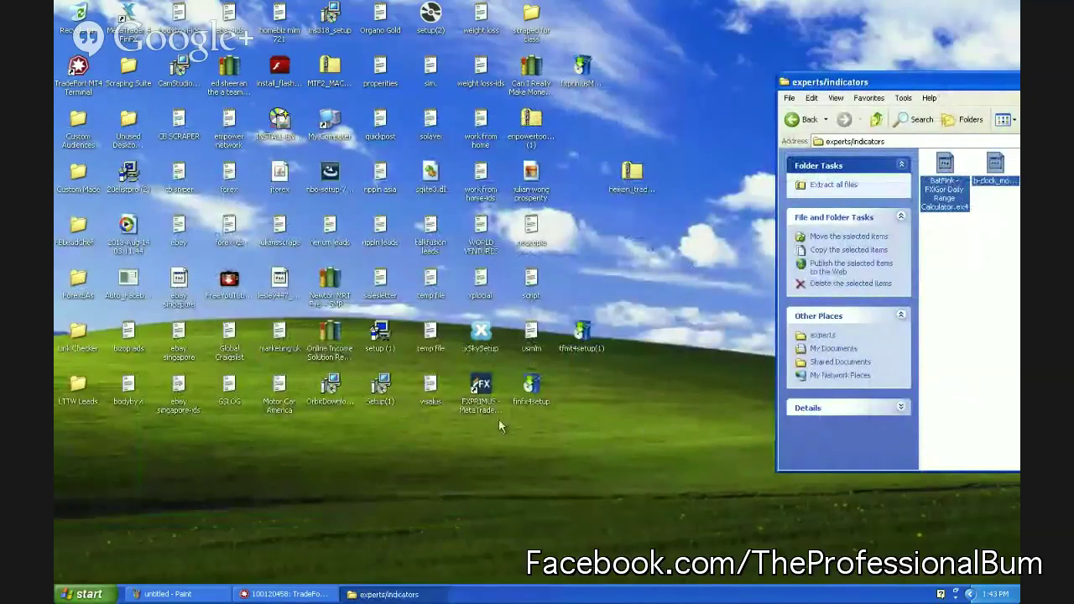
{"action": "left_click", "coordinate": [87, 595]}
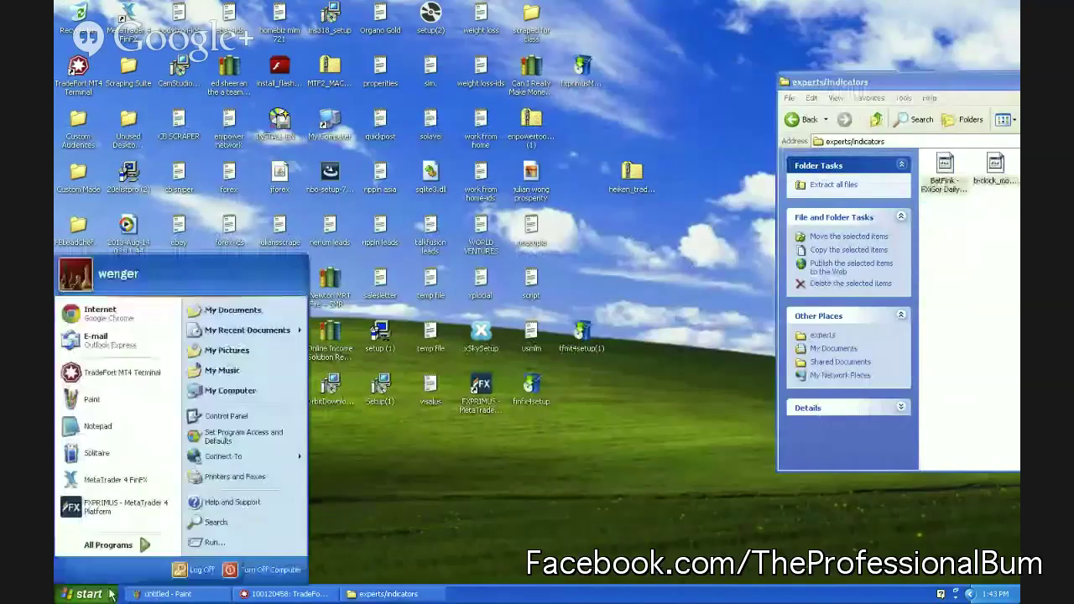
{"action": "left_click", "coordinate": [115, 479]}
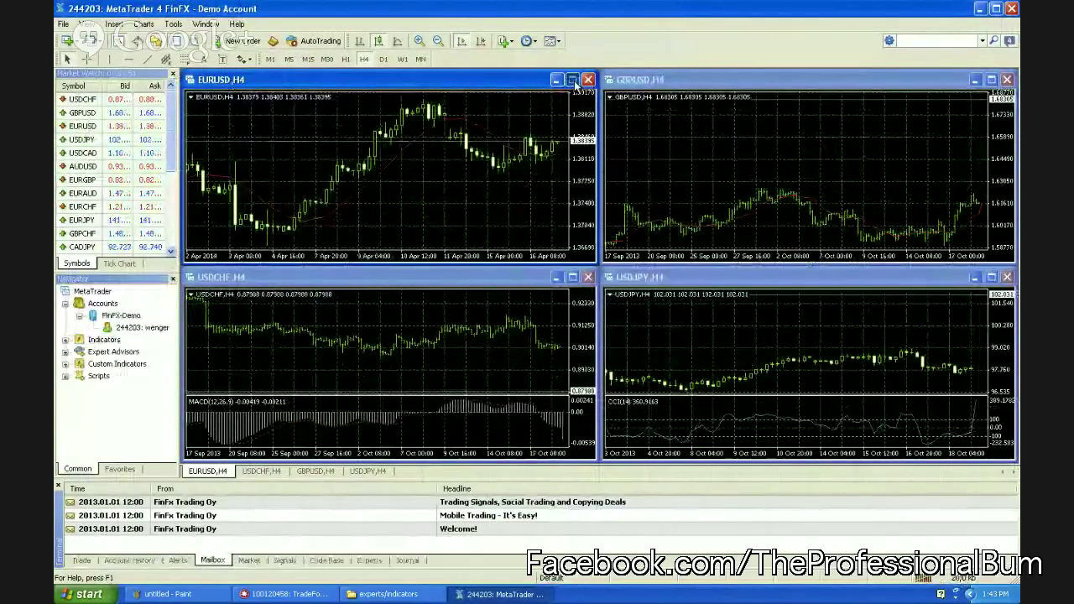
- Maximize the EURUSD H4 chart and load the Heiken_trader_forexpipmaker template onto it
{"action": "left_click", "coordinate": [573, 81]}
{"action": "right_click", "coordinate": [529, 175]}
{"action": "mouse_move", "coordinate": [632, 271]}
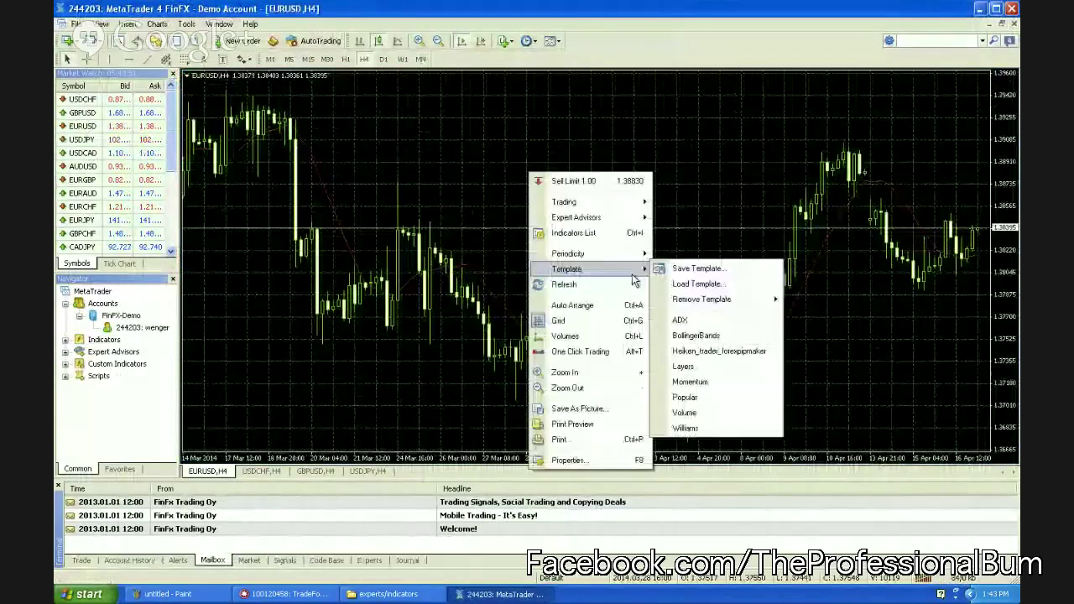
{"action": "left_click", "coordinate": [768, 354]}
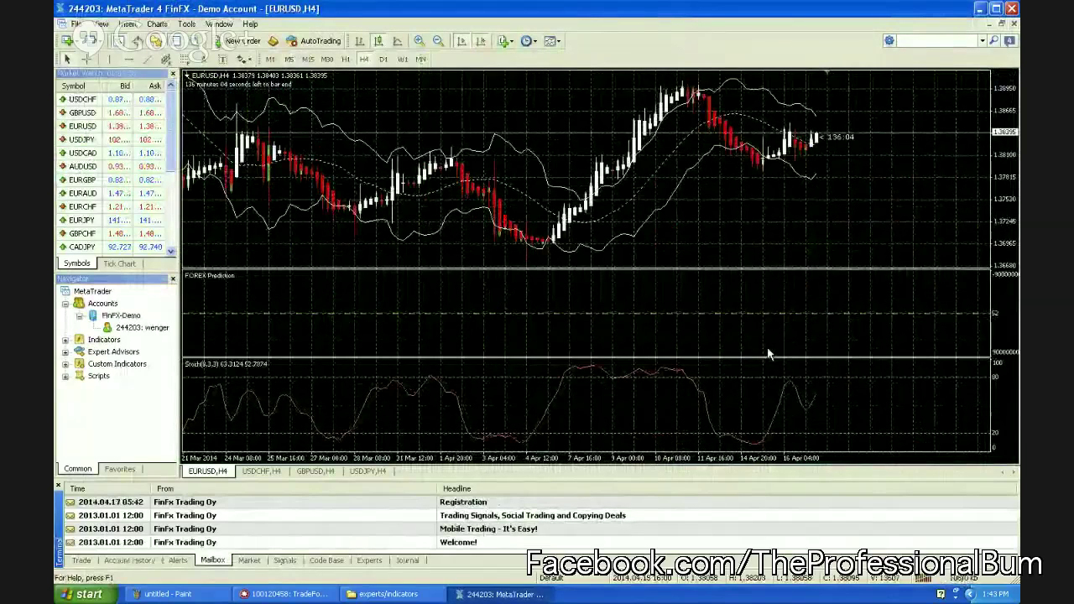